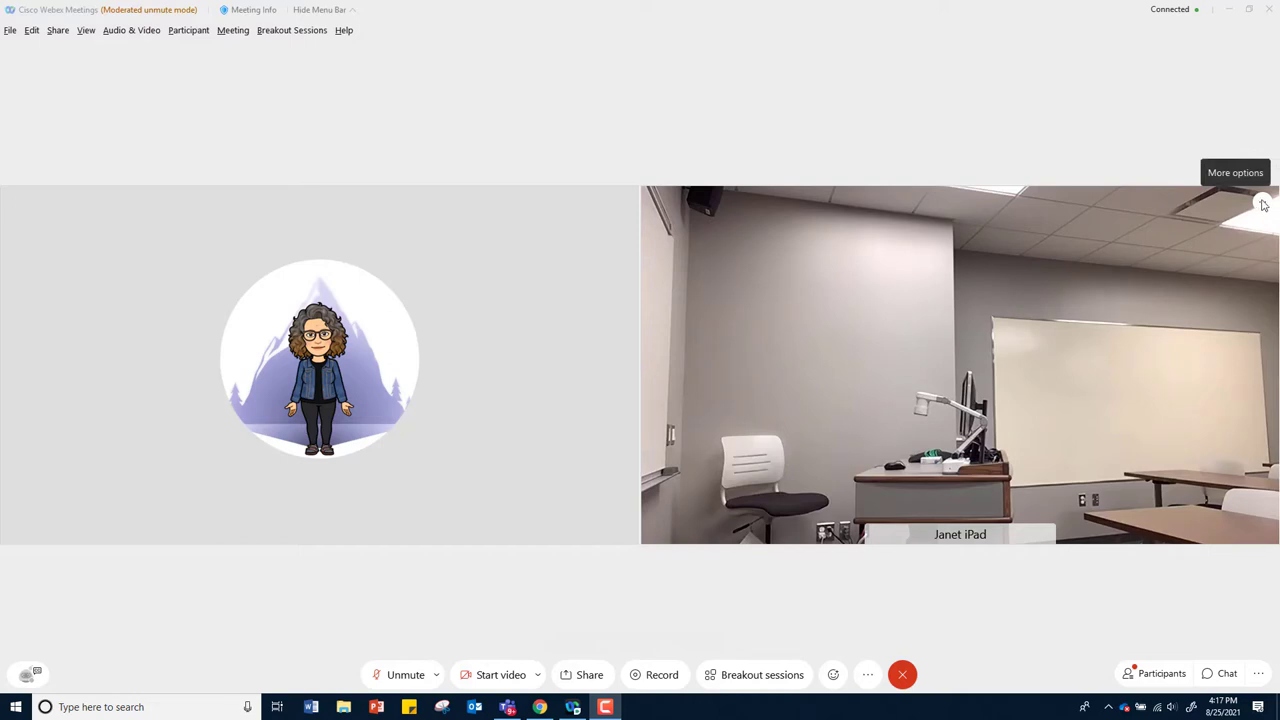
- Move the iPad camera's tile onto the stage beside the host's tile
{"action": "left_click", "coordinate": [1263, 205]}
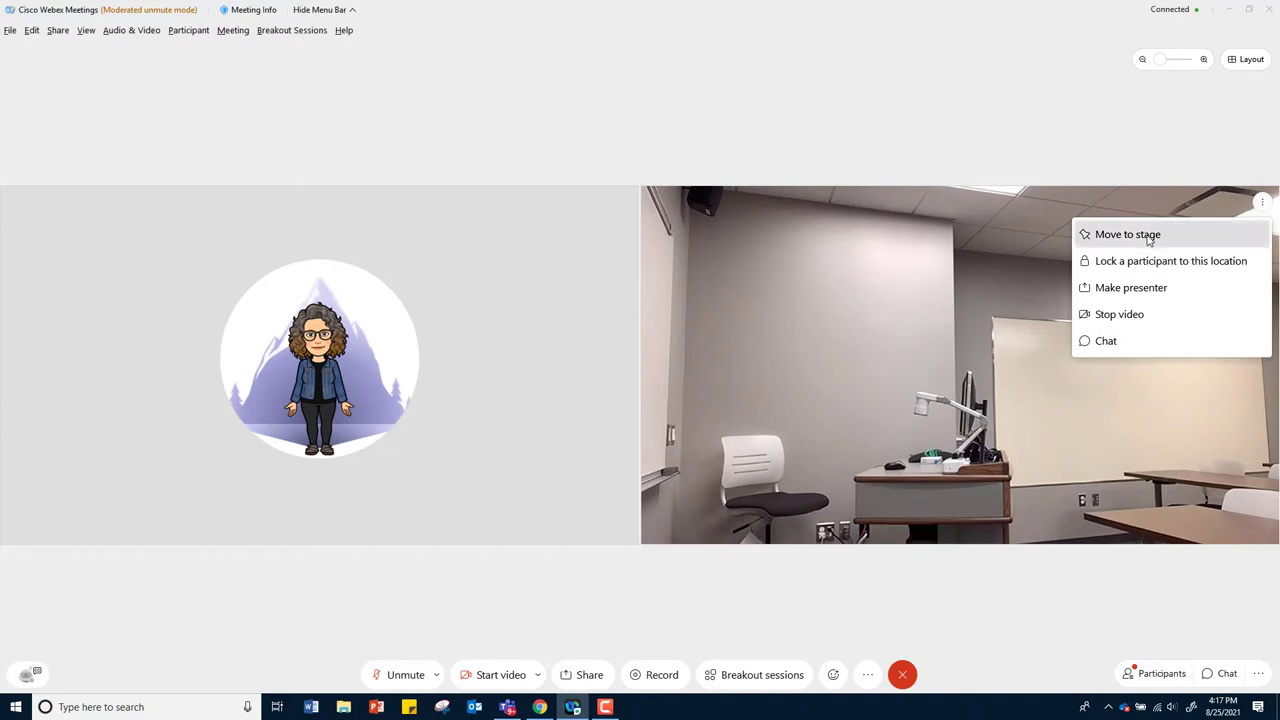
{"action": "left_click", "coordinate": [1148, 238]}
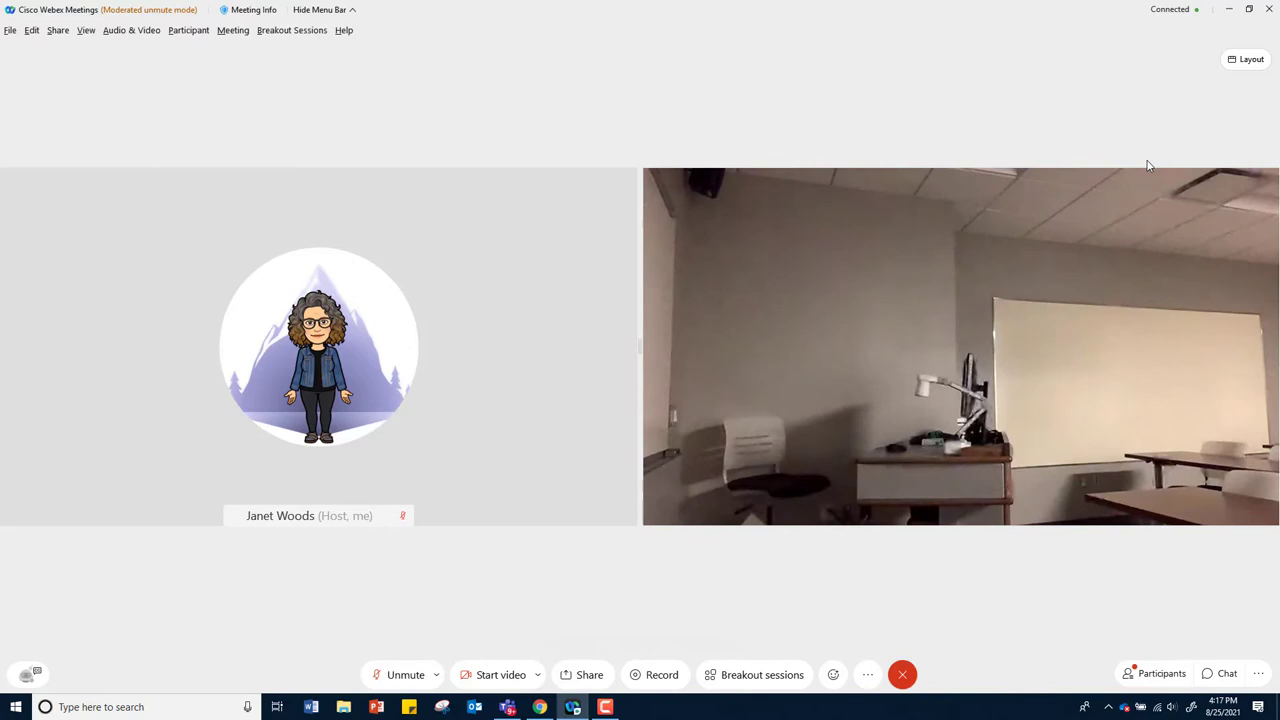
- Switch to the Stack stage layout so the iPad classroom camera fills the stage
{"action": "left_click", "coordinate": [1247, 62]}
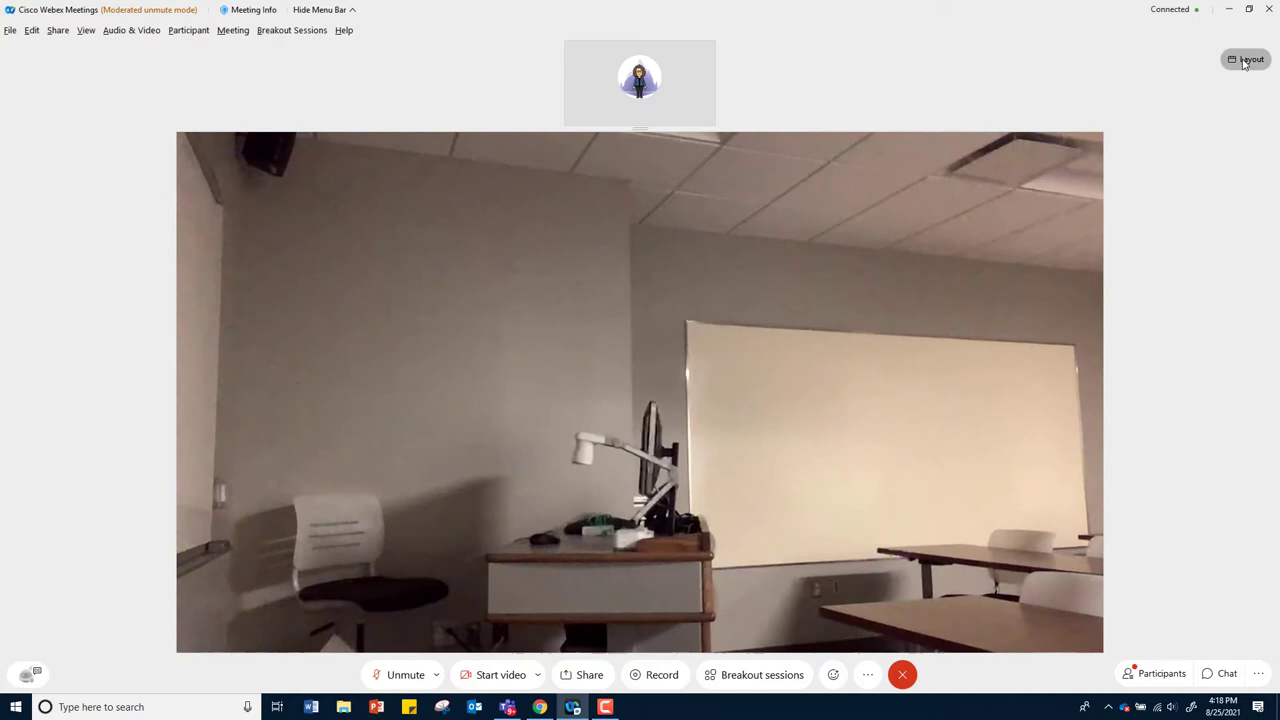
- Sync the stage for everyone with attendee view locked to the stage only
{"action": "left_click", "coordinate": [1244, 62]}
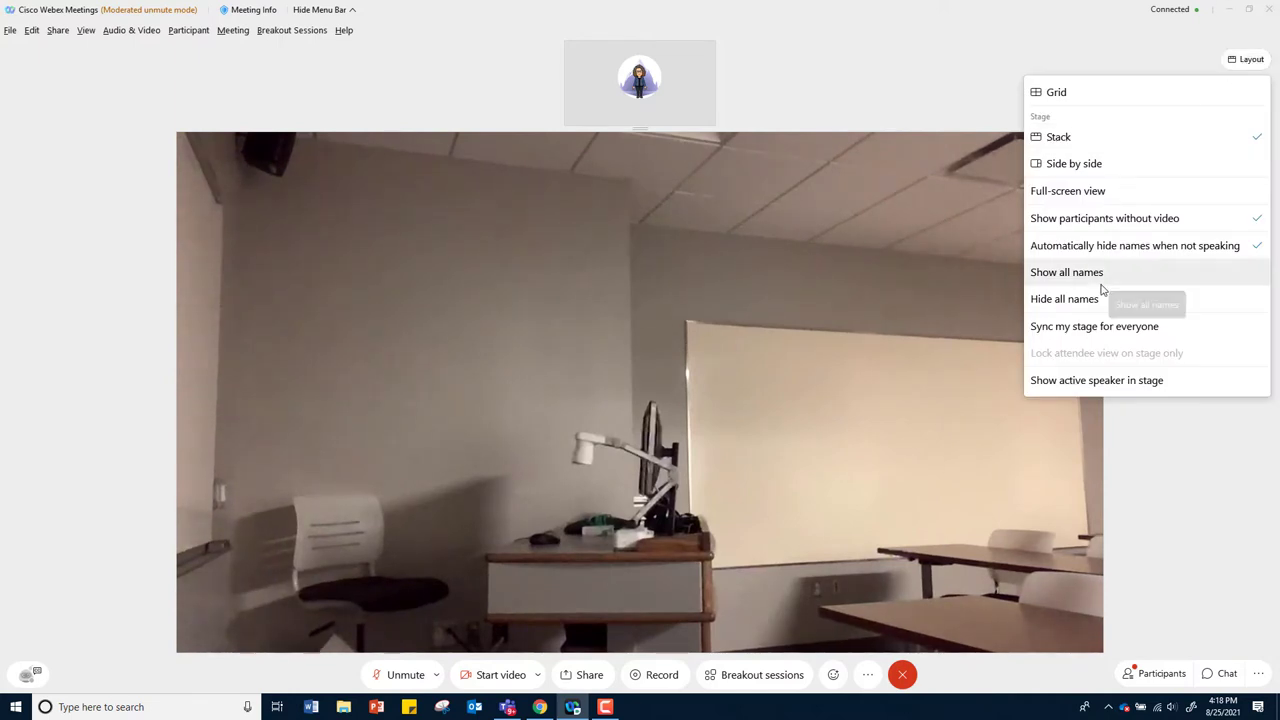
{"action": "left_click", "coordinate": [1093, 333]}
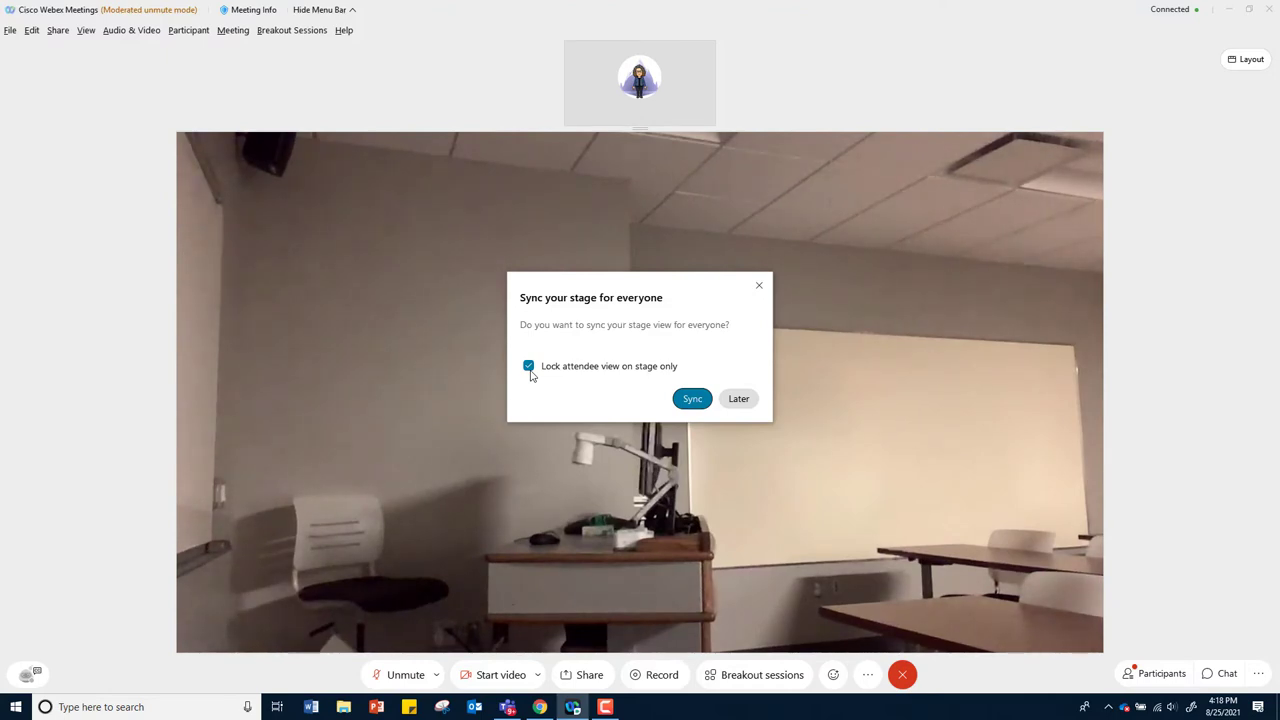
{"action": "left_click", "coordinate": [692, 399]}
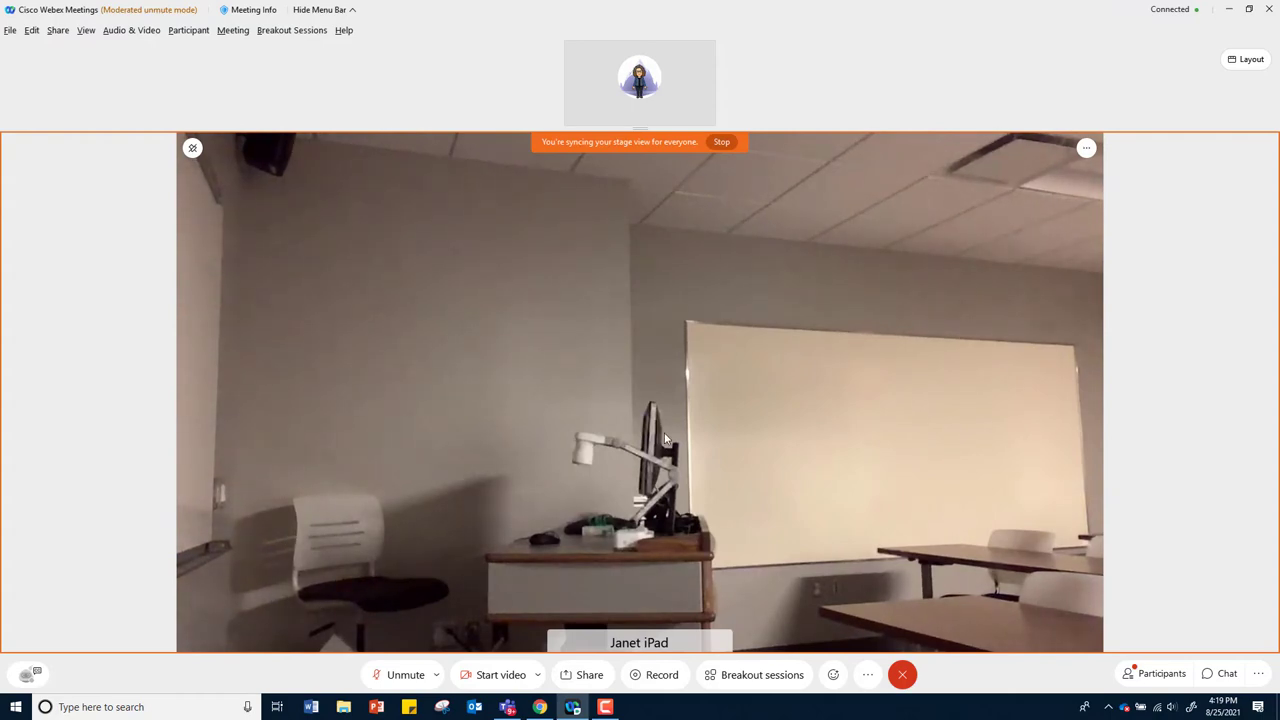
{"action": "left_click", "coordinate": [590, 676]}
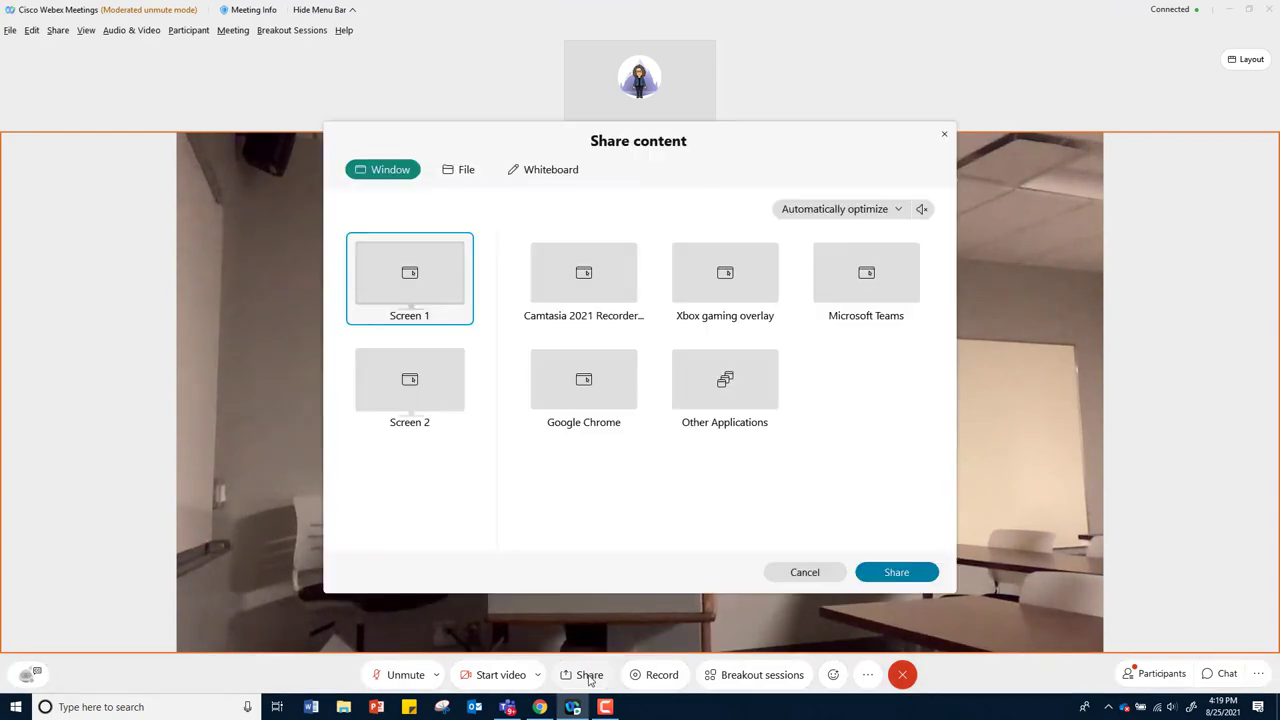
{"action": "left_click", "coordinate": [445, 393]}
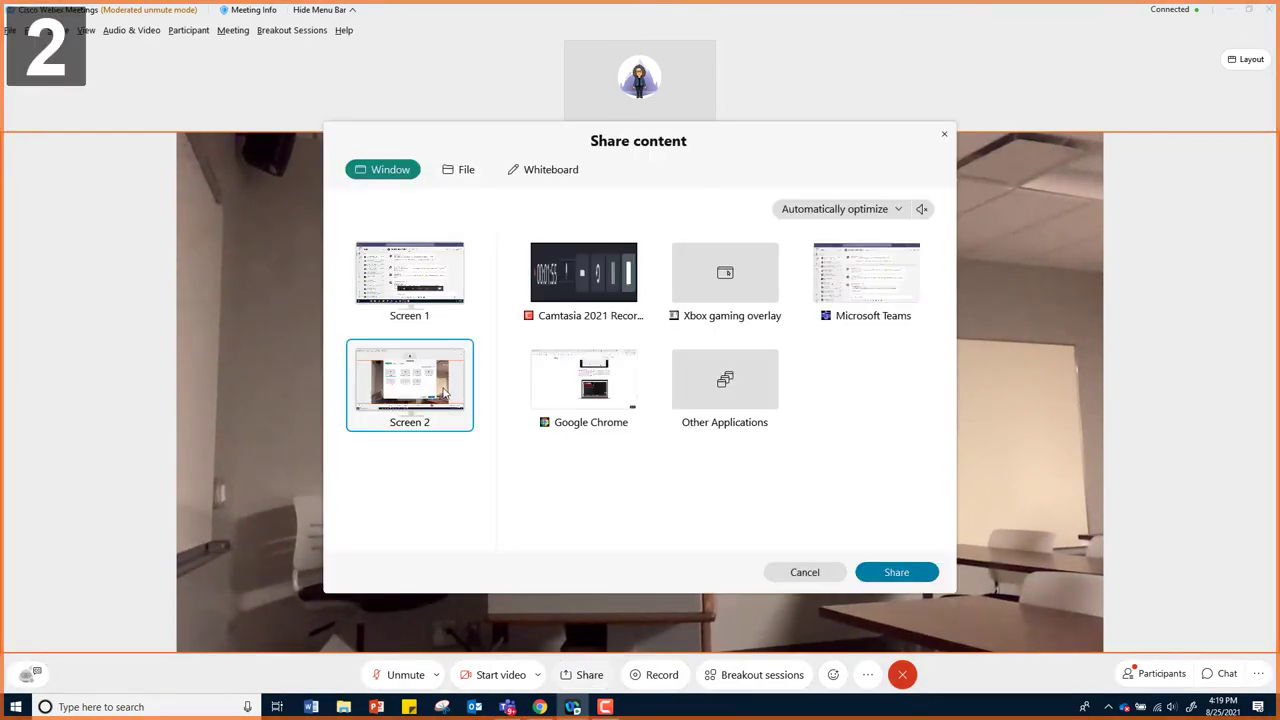
{"action": "left_click", "coordinate": [897, 572]}
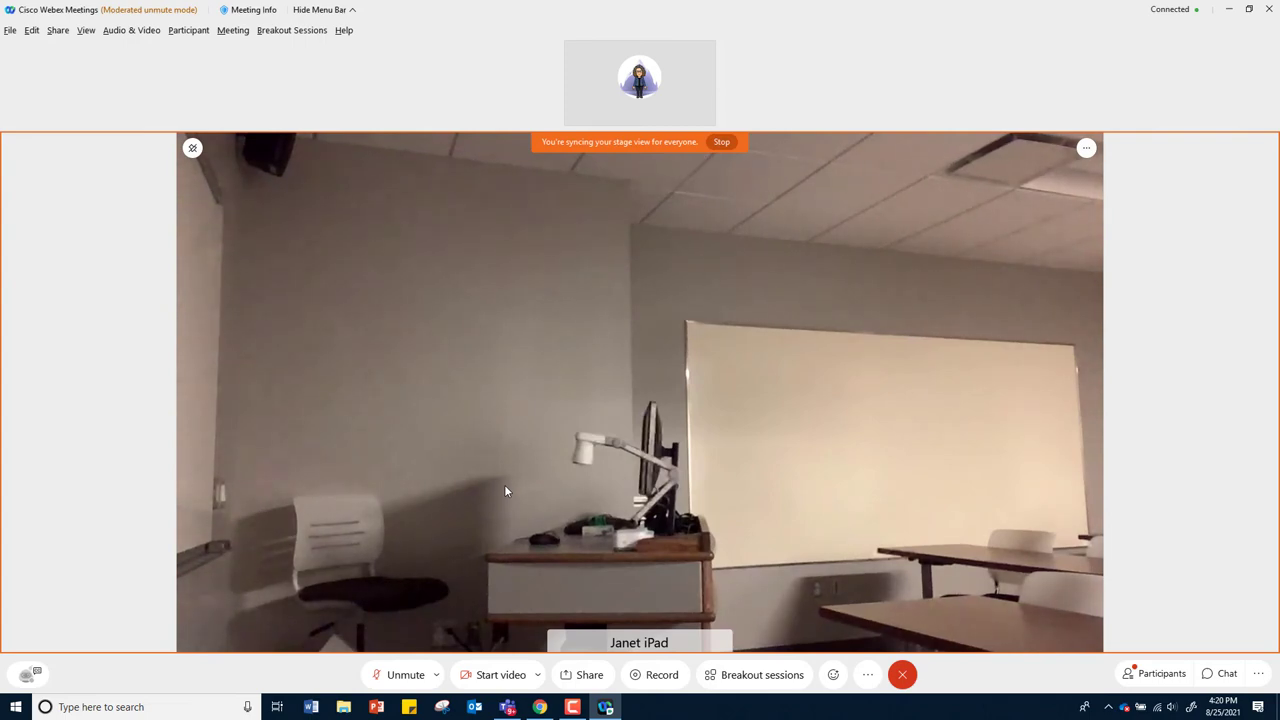
- Stop syncing the stage and switch the layout back to Grid view
{"action": "left_click", "coordinate": [720, 144]}
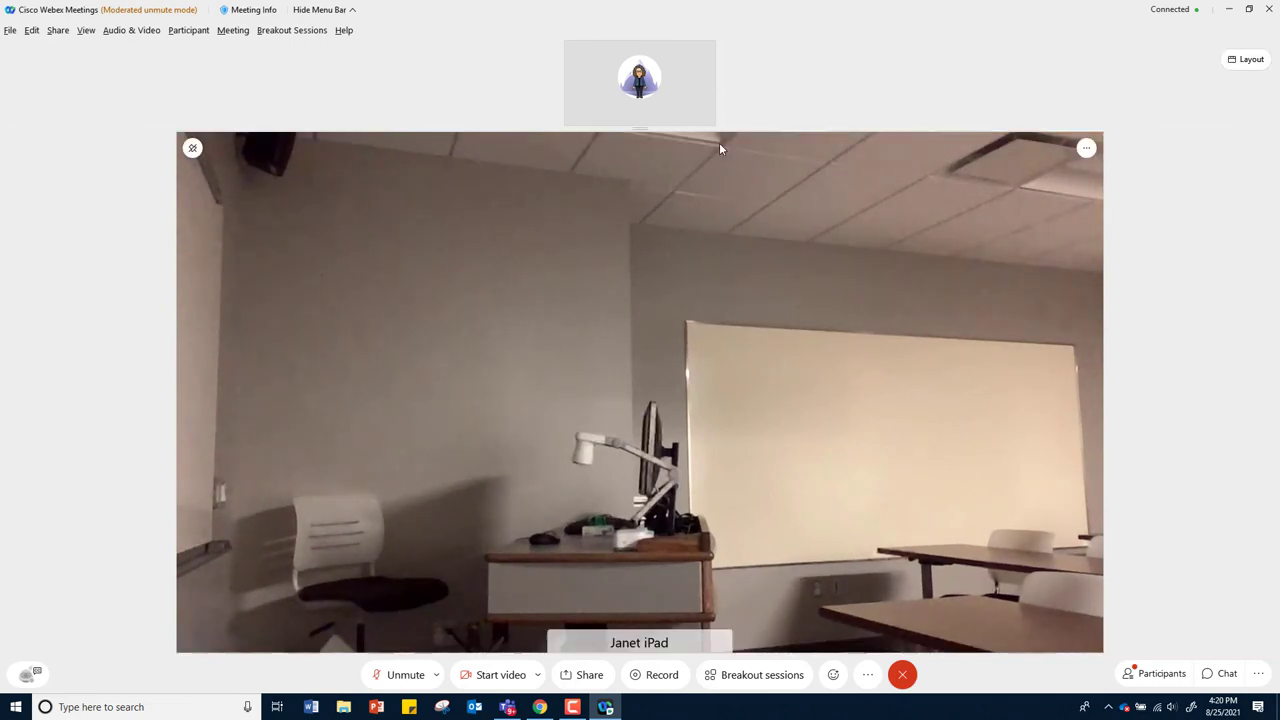
{"action": "left_click", "coordinate": [1247, 60]}
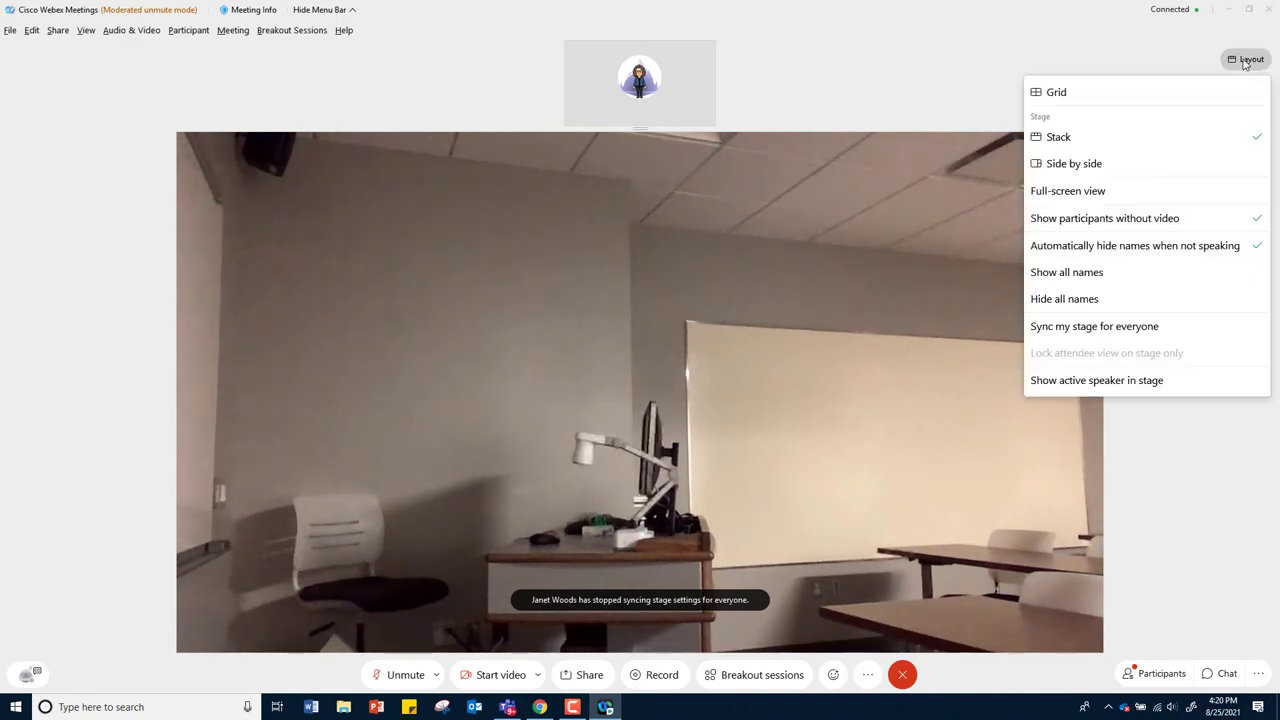
{"action": "left_click", "coordinate": [1095, 92]}
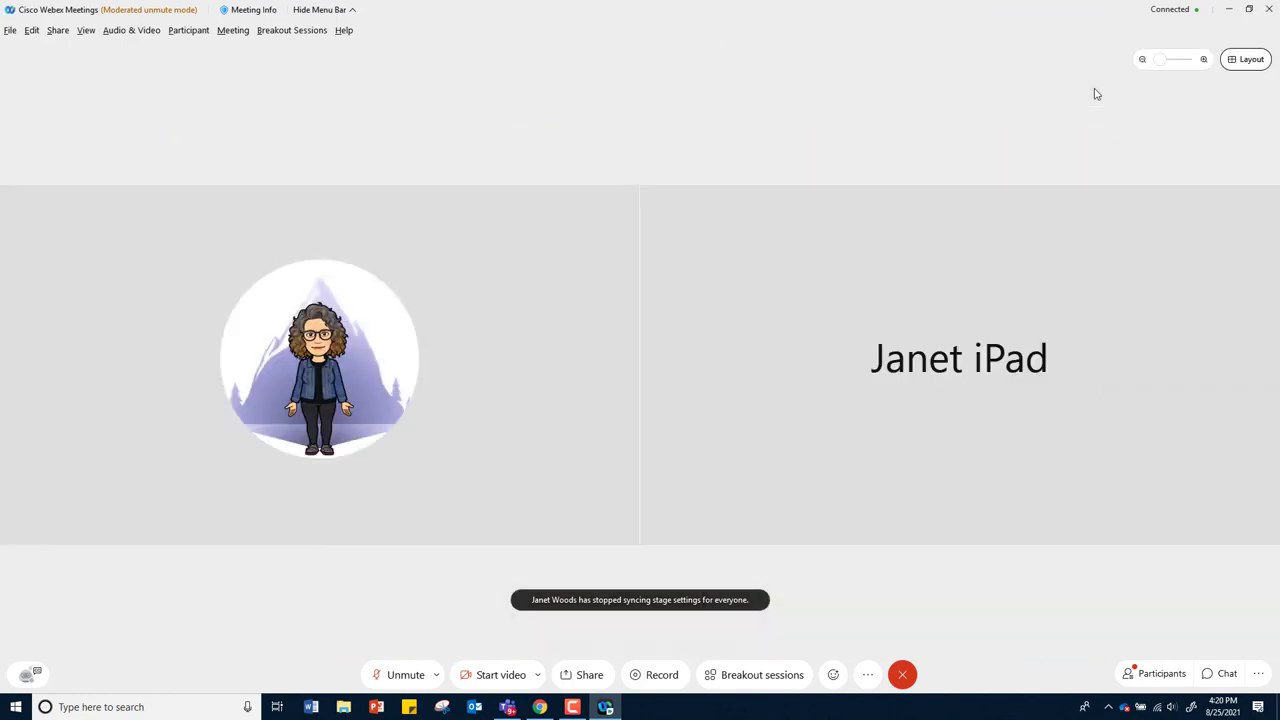